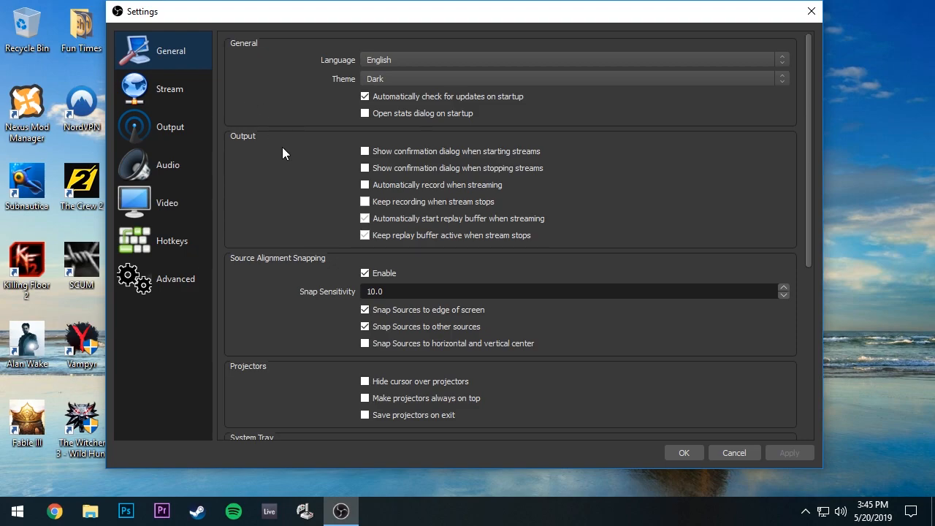
Open the Stream settings and view the available streaming services without changing the selected one
click(162, 95)
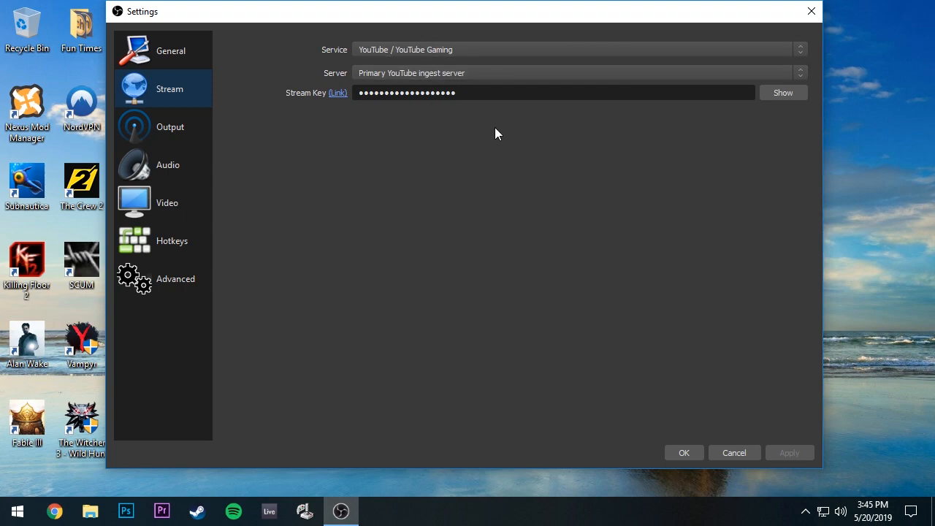
click(801, 50)
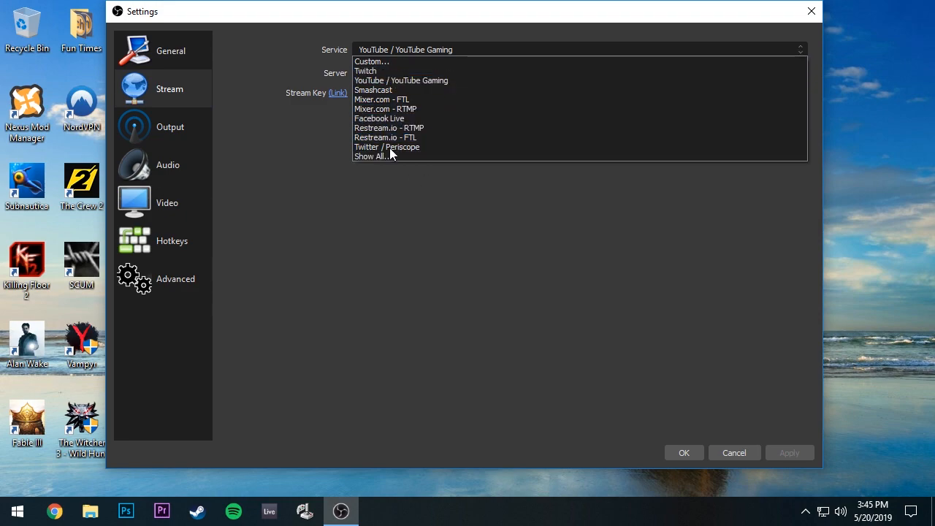
click(503, 279)
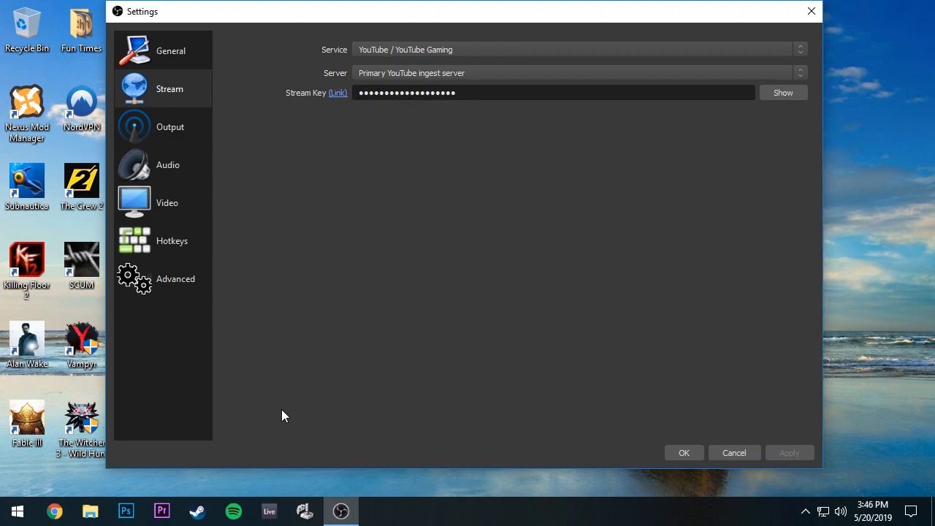
Switch to Chrome, locate the stream name/key field under Encoder Setup on the YouTube Live Dashboard, and return to OBS
key(alt+Tab)
scroll(644, 374, down, 8)
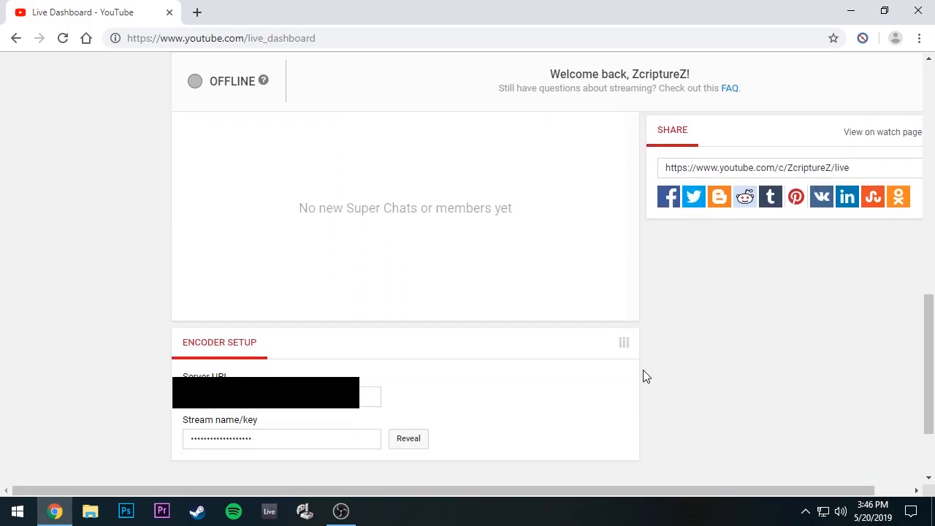
scroll(643, 371, down, 2)
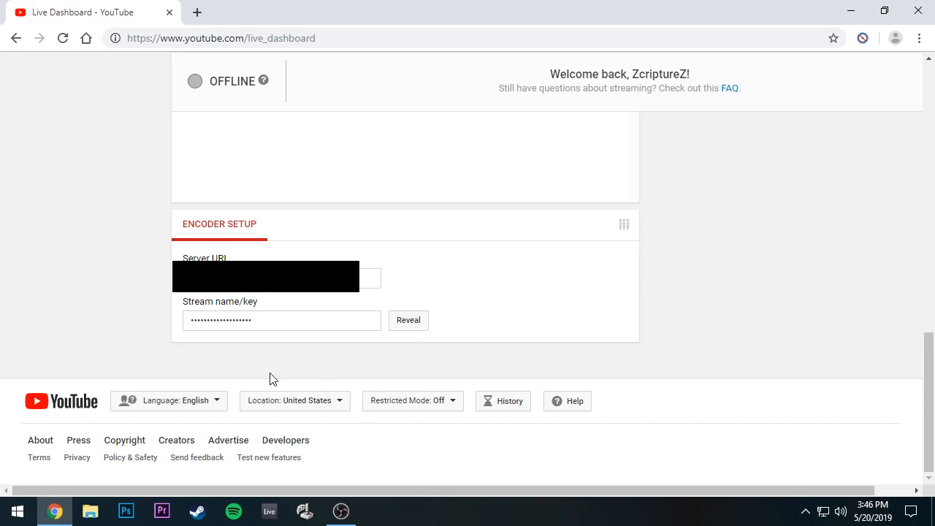
click(350, 512)
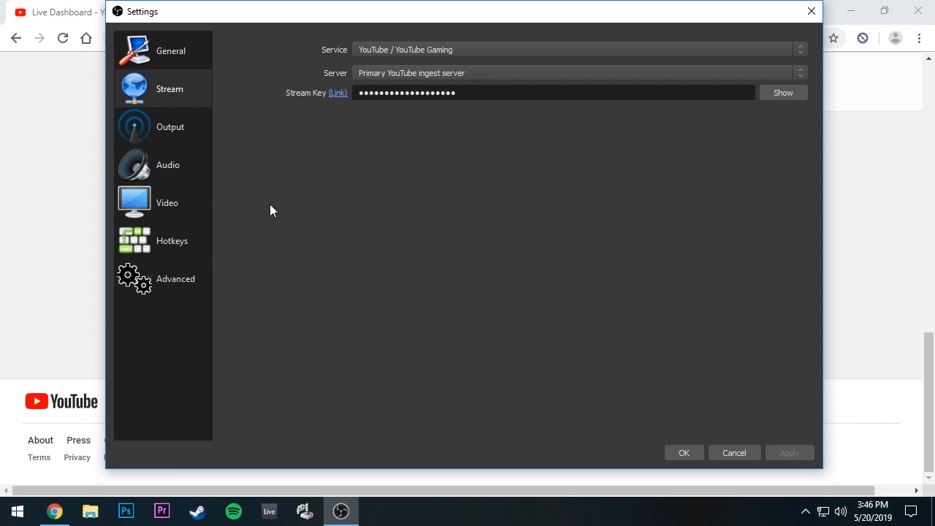
Review the hotkey assignments for streaming, the PC Scene and the PS4 scene
click(170, 247)
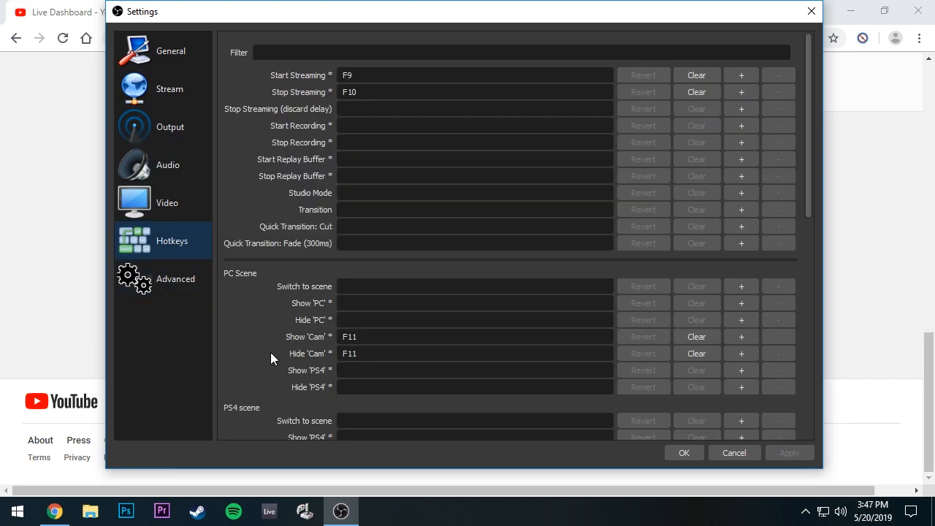
scroll(256, 358, down, 5)
scroll(248, 344, up, 5)
scroll(253, 401, down, 5)
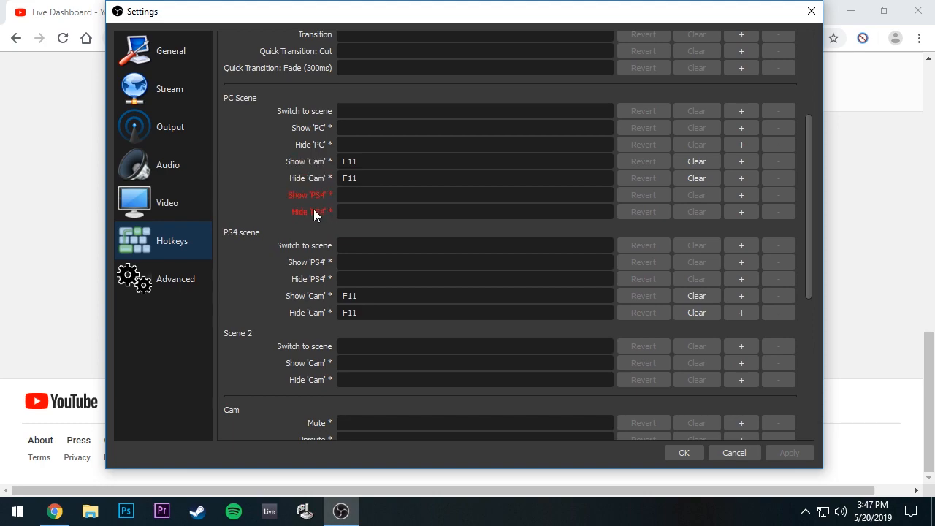
scroll(245, 290, down, 1)
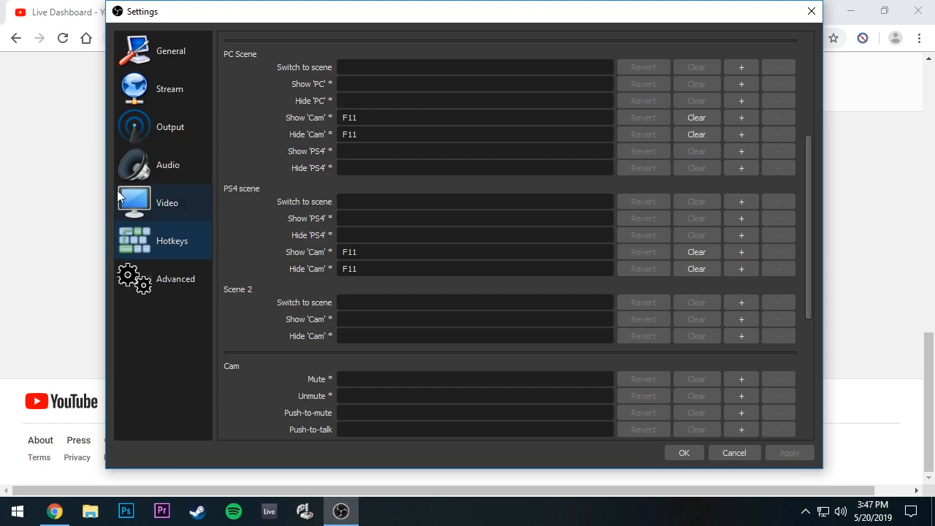
Look over the Stream settings and the streaming and recording options in the Output settings
click(167, 89)
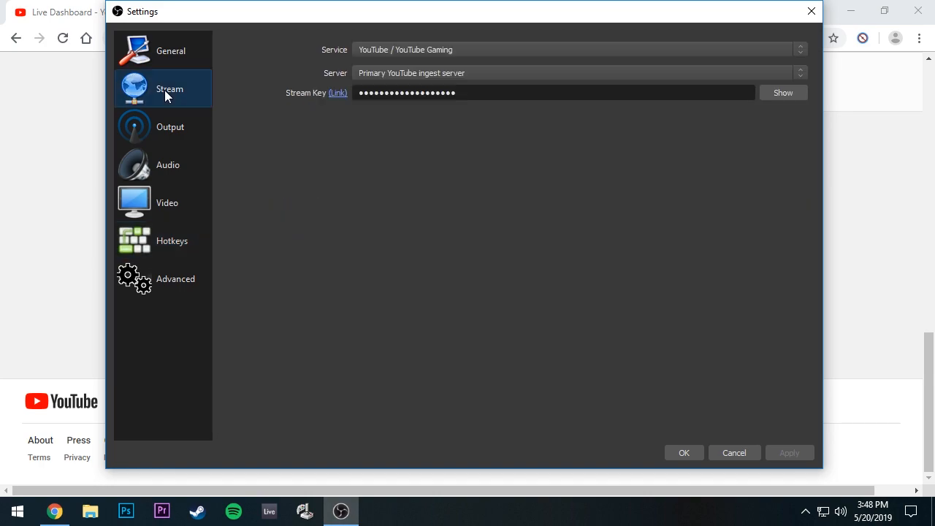
click(181, 132)
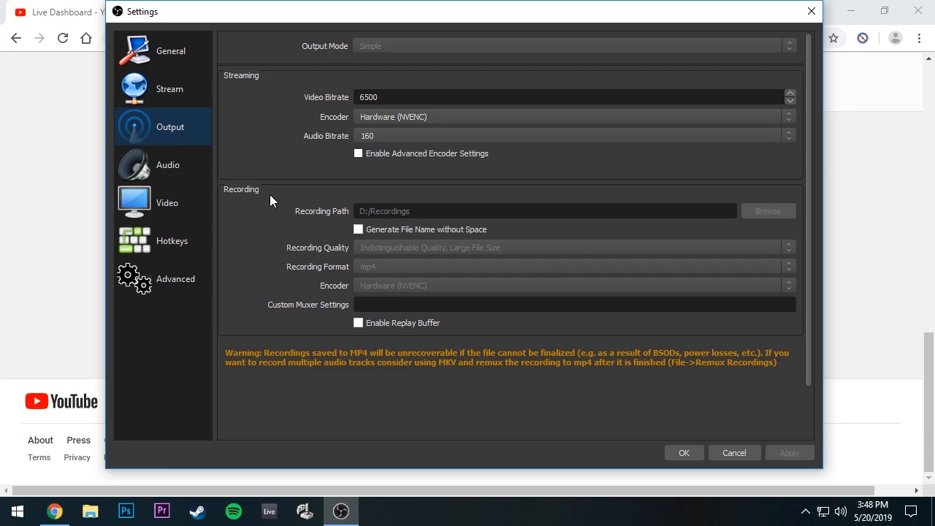
click(22, 266)
click(264, 38)
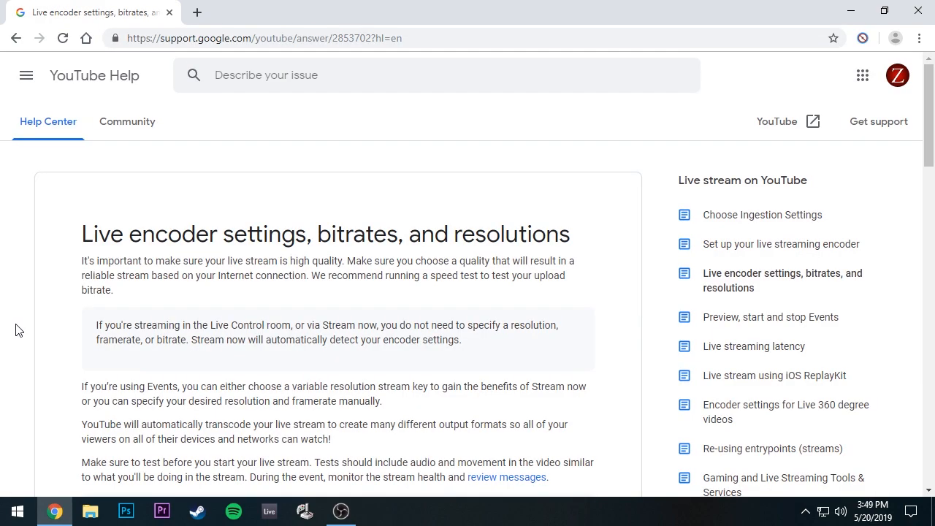
scroll(253, 211, down, 2)
scroll(263, 311, up, 2)
scroll(52, 346, down, 1)
scroll(46, 334, down, 5)
scroll(46, 333, up, 1)
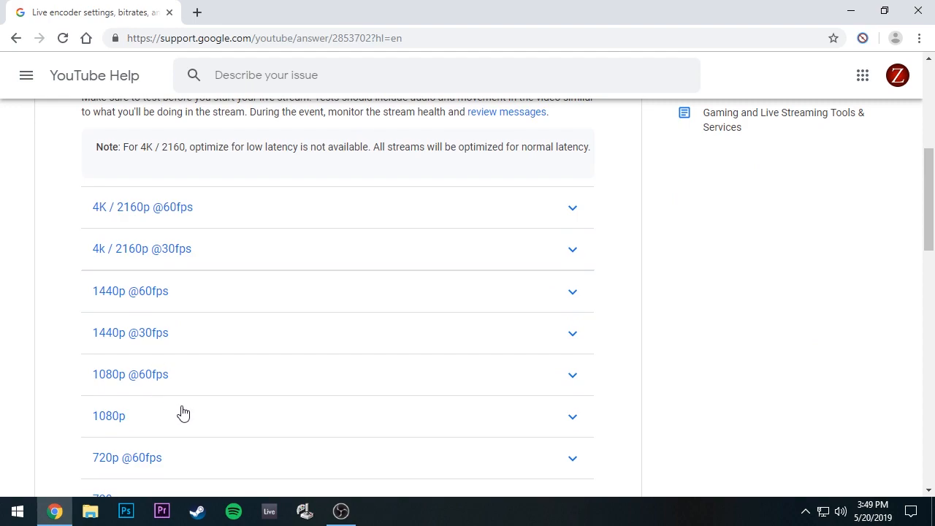
scroll(181, 414, down, 1)
scroll(182, 415, down, 2)
click(145, 240)
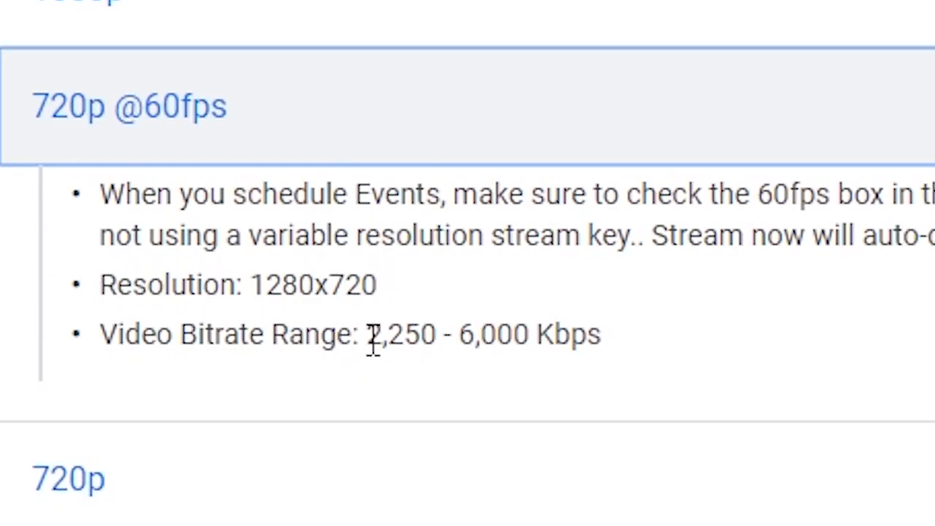
drag(213, 323, 236, 326)
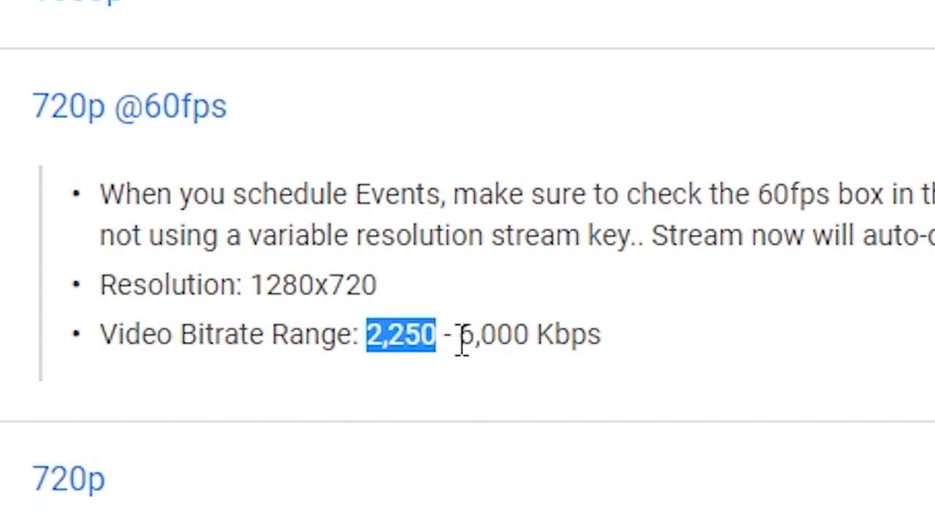
drag(461, 341, 536, 351)
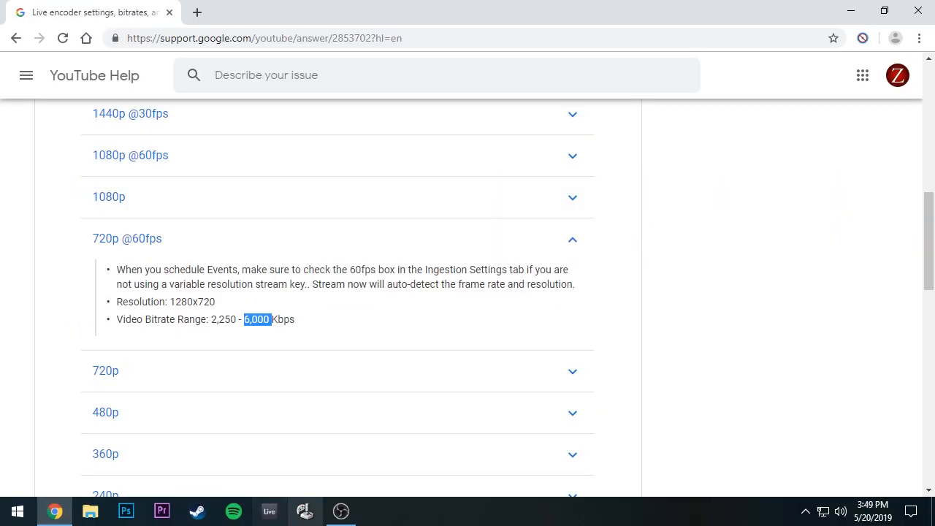
Switch back to OBS and view the encoder choices for streaming in the Output settings
click(336, 517)
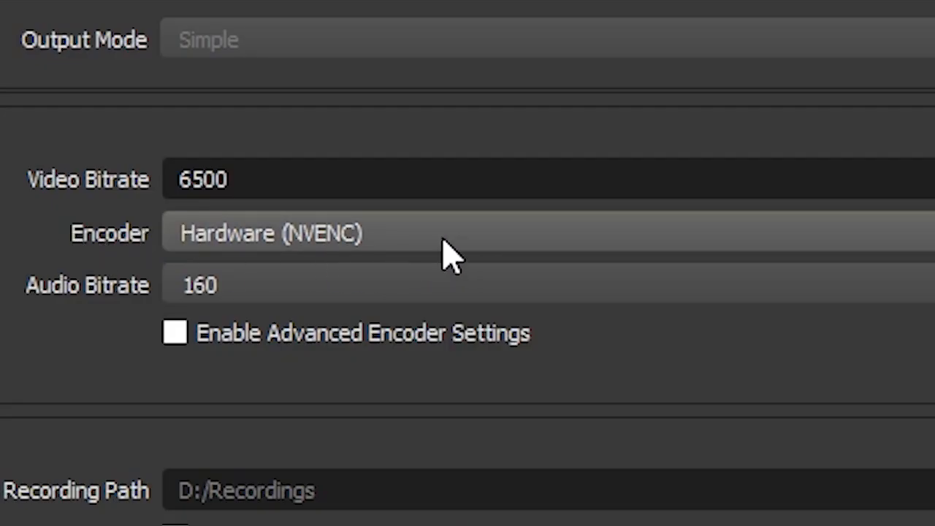
click(456, 238)
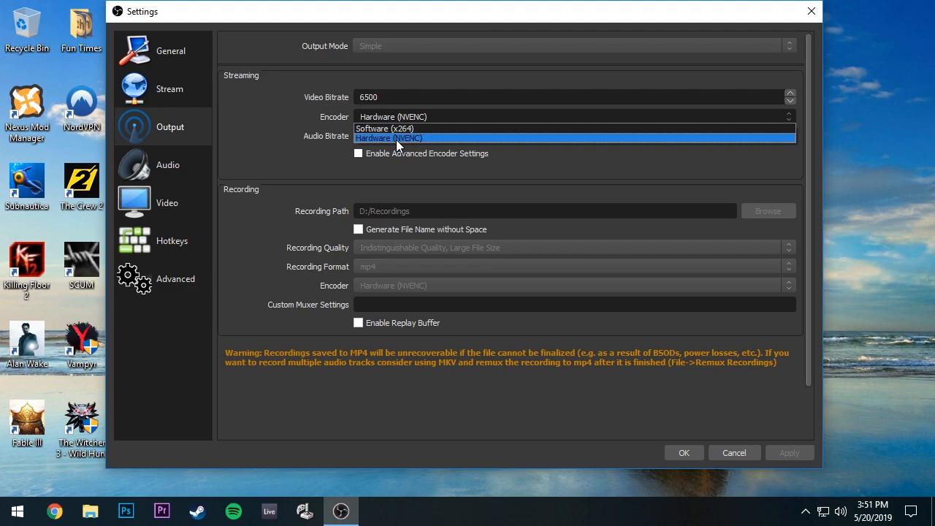
click(274, 162)
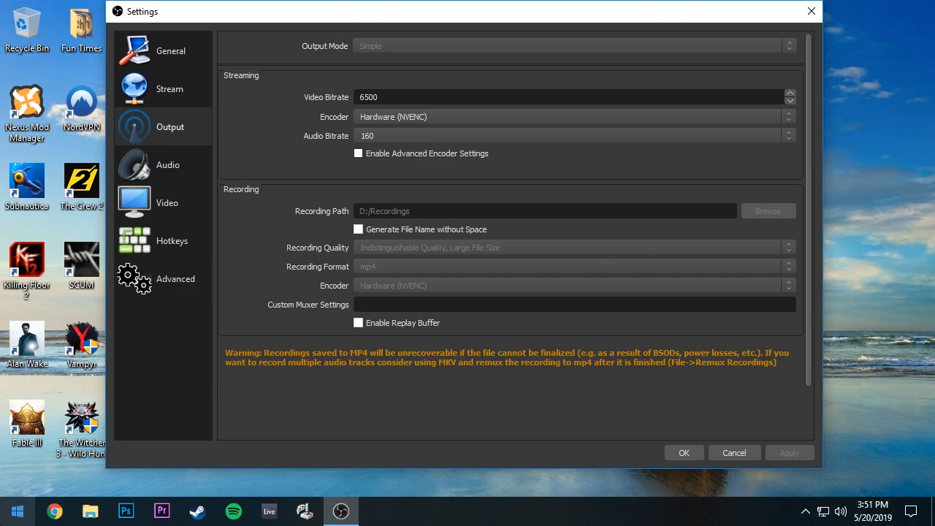
Check the graphics card details in the NVIDIA Control Panel's System Information, and close the control panel
right_click(16, 511)
click(16, 511)
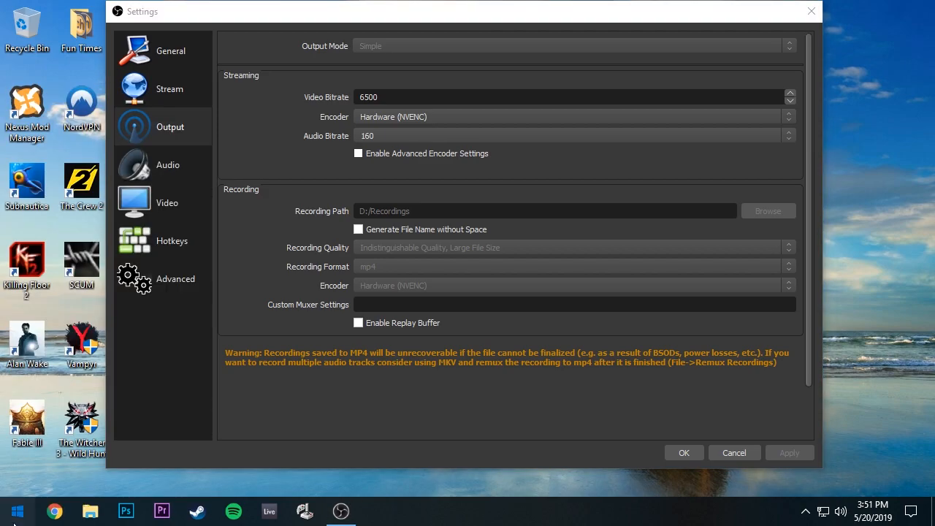
click(16, 511)
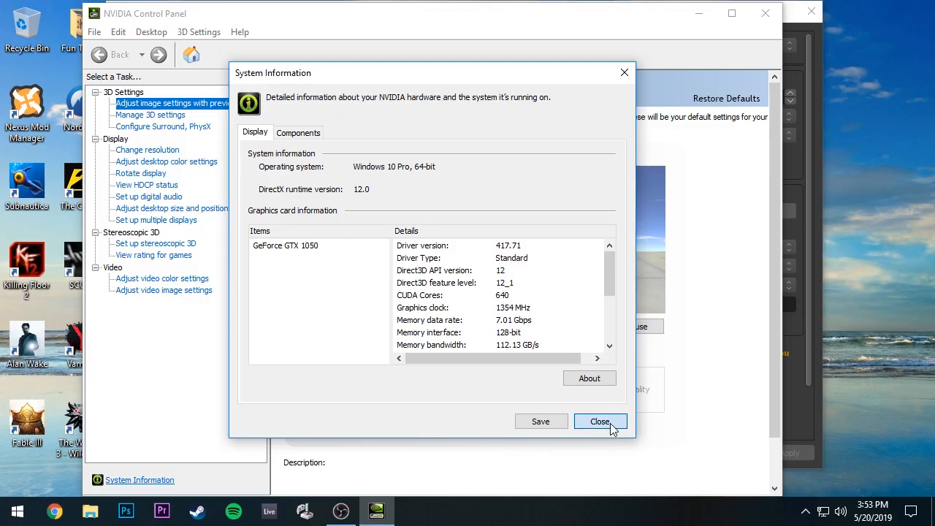
click(608, 424)
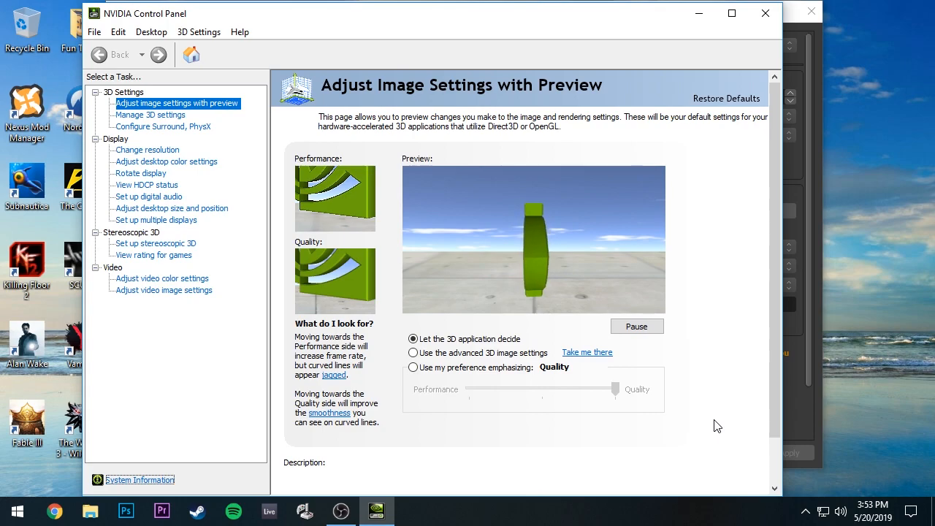
click(758, 22)
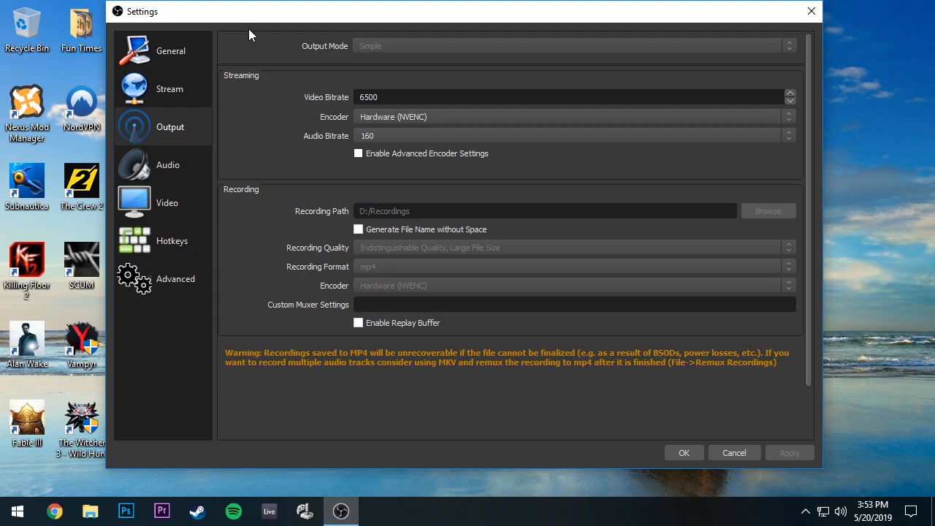
Recheck the streaming encoder choices, keeping Hardware (NVENC) selected
click(80, 431)
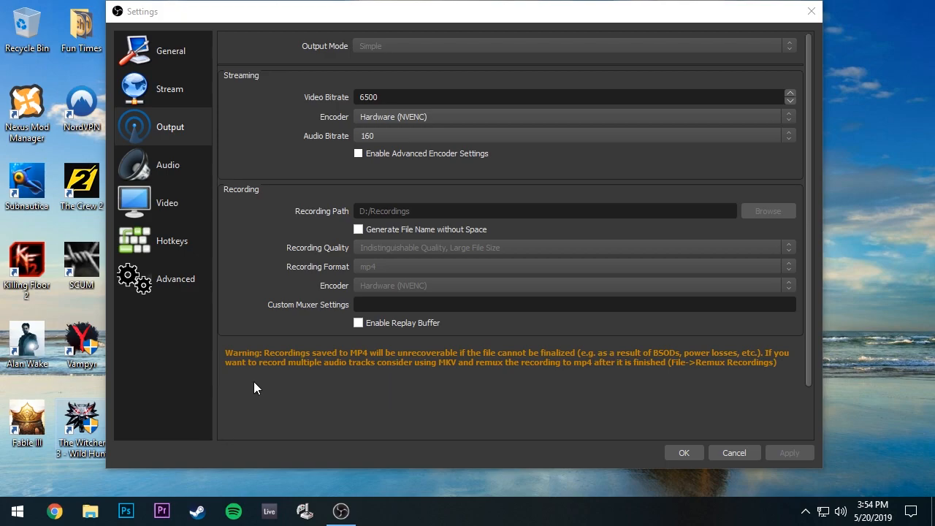
click(483, 117)
click(372, 117)
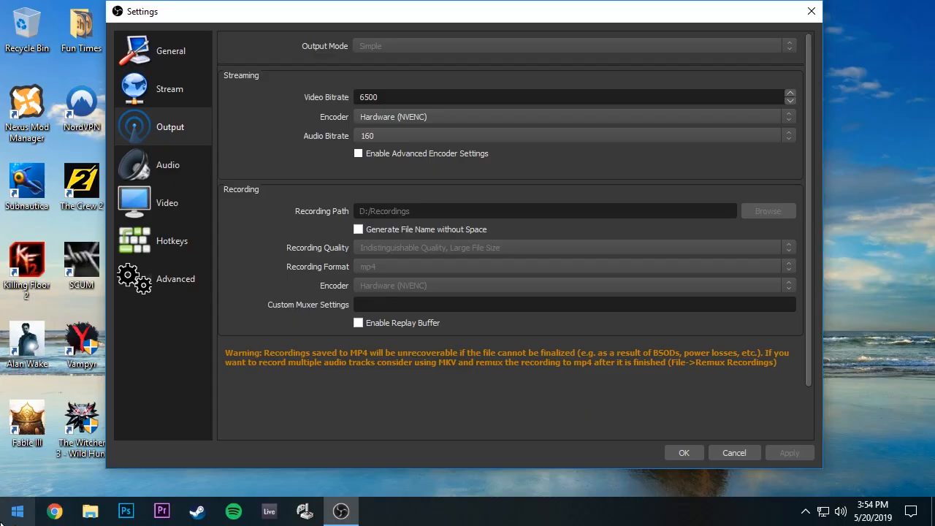
Open This PC in File Explorer to examine the available drives, and close the window
click(13, 509)
click(91, 514)
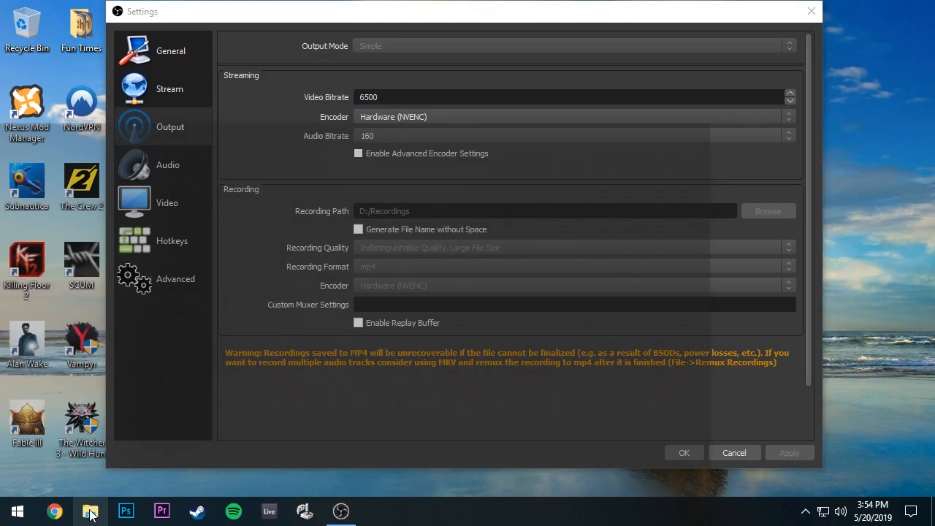
click(267, 314)
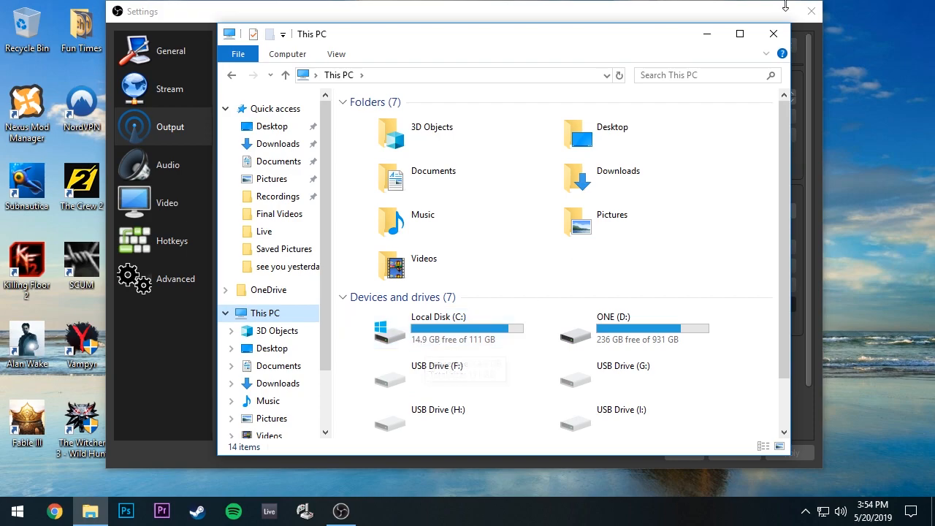
click(773, 33)
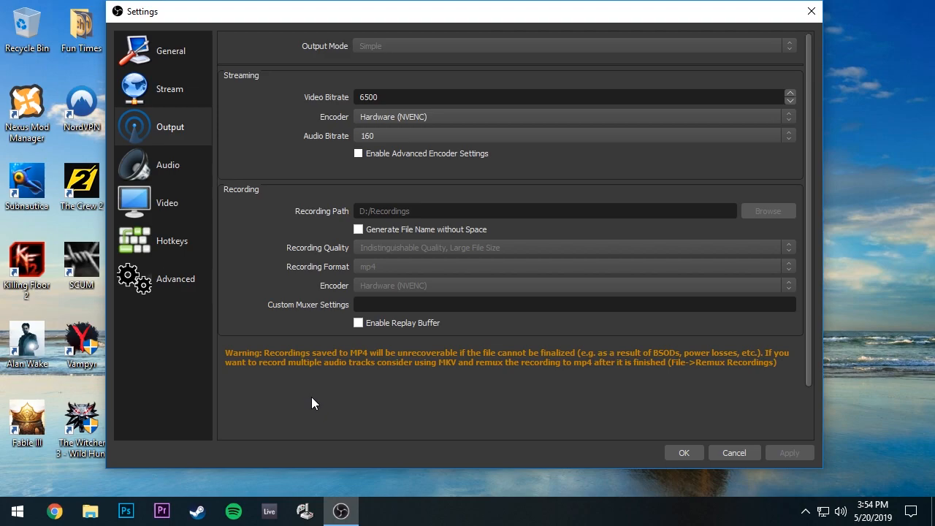
Look through the Audio, Video, Hotkeys and Advanced settings in turn
click(194, 172)
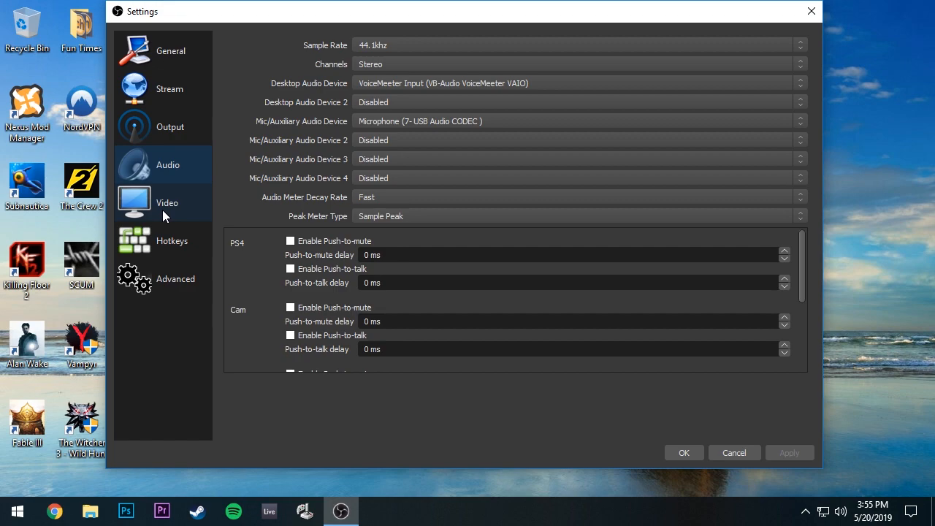
click(172, 212)
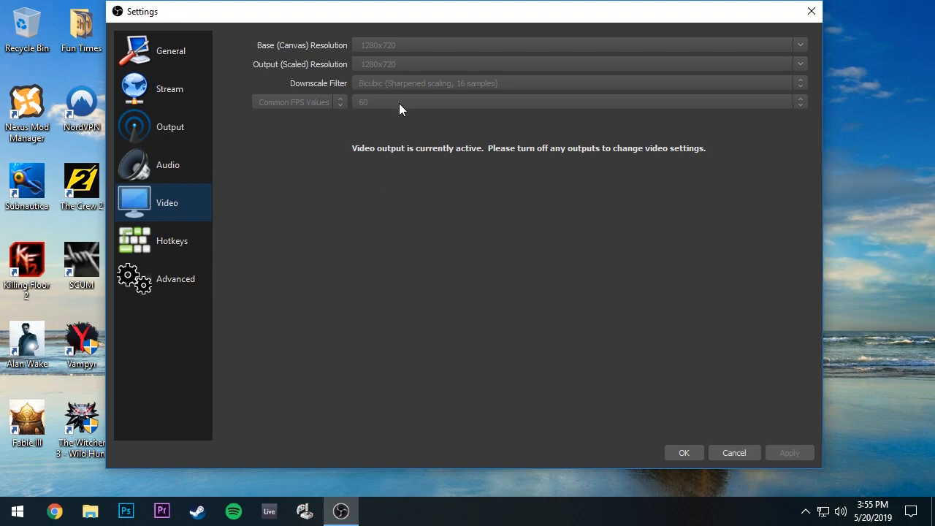
click(177, 242)
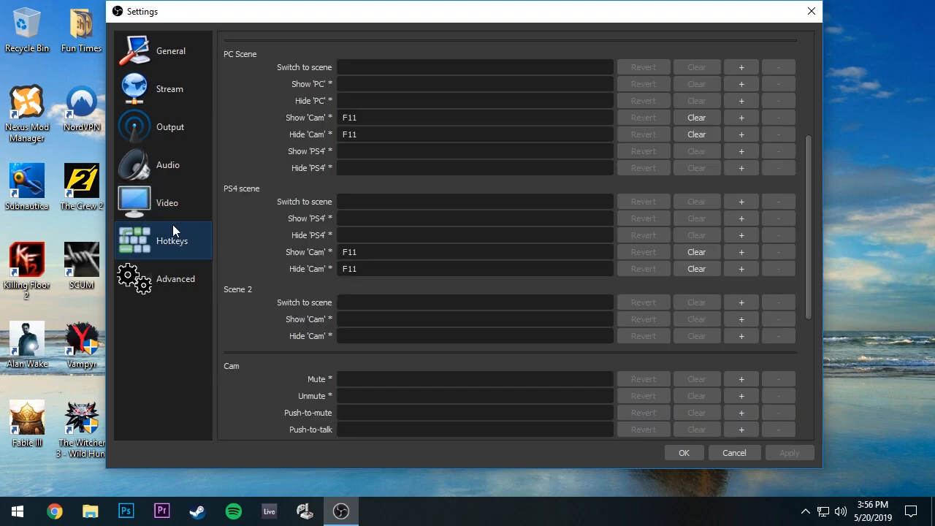
click(164, 279)
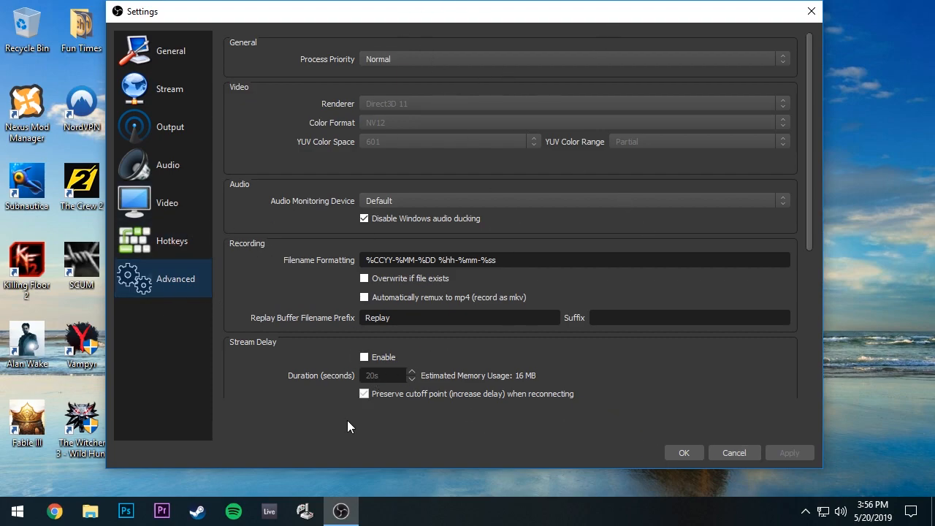
Revisit the Stream, Output and Video settings for a final check of the streaming configuration
click(179, 87)
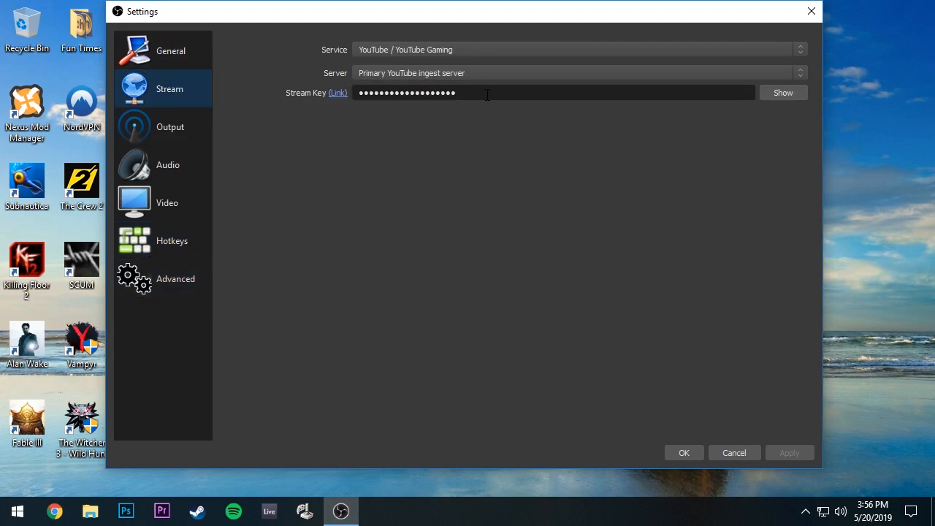
click(161, 138)
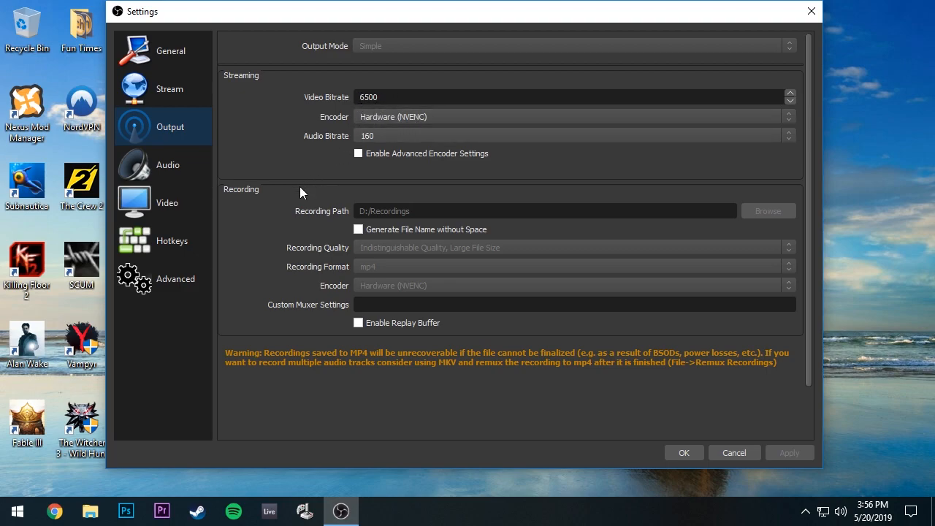
click(172, 210)
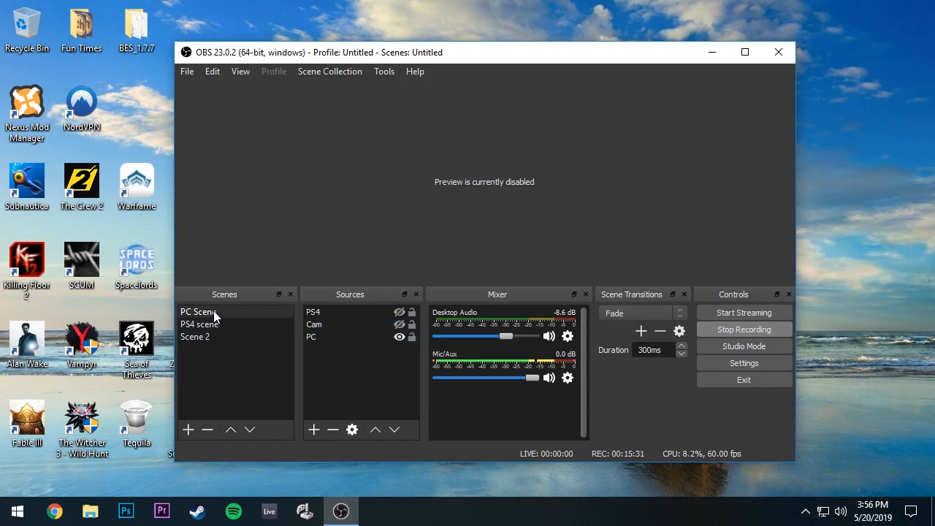
Enable the preview for the PC Scene and toggle the Cam source's visibility
right_click(459, 201)
click(574, 210)
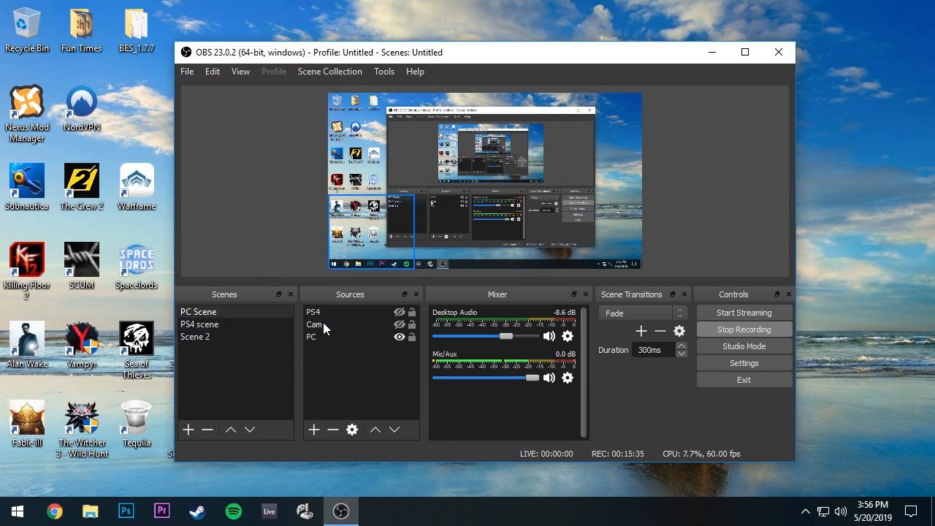
click(401, 323)
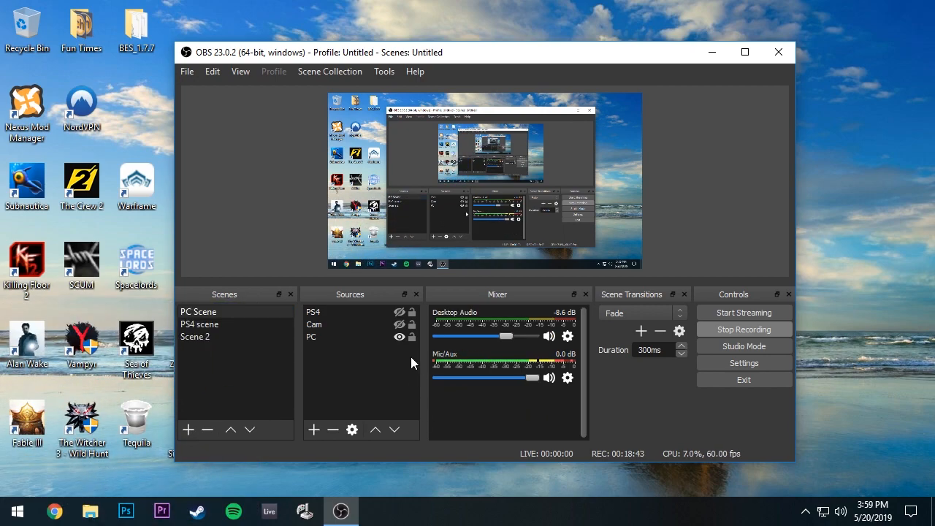
Toggle the visibility of the Cam and PC sources in the PC Scene, leaving both shown
click(308, 327)
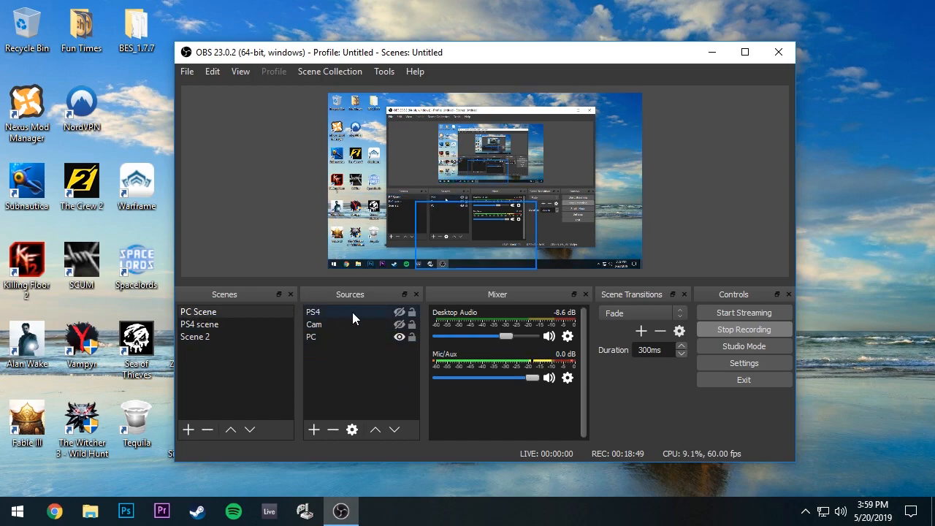
click(399, 323)
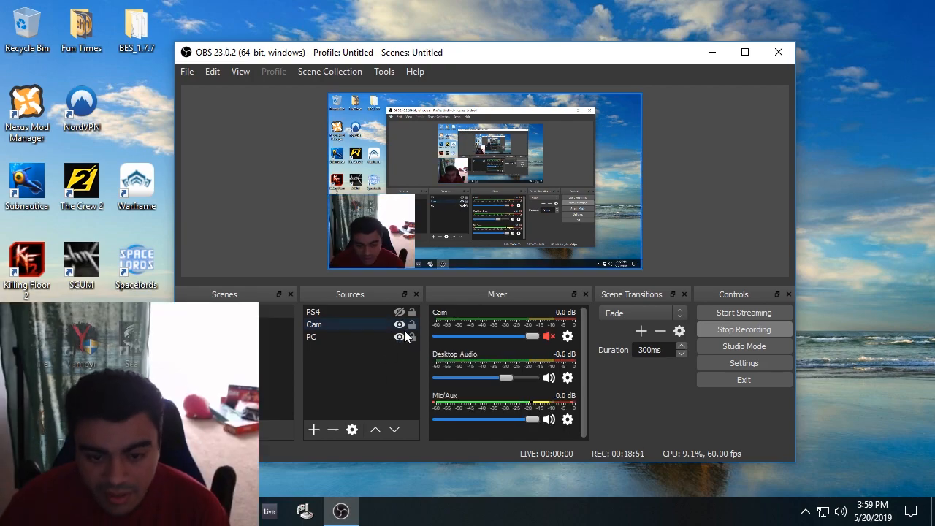
click(399, 324)
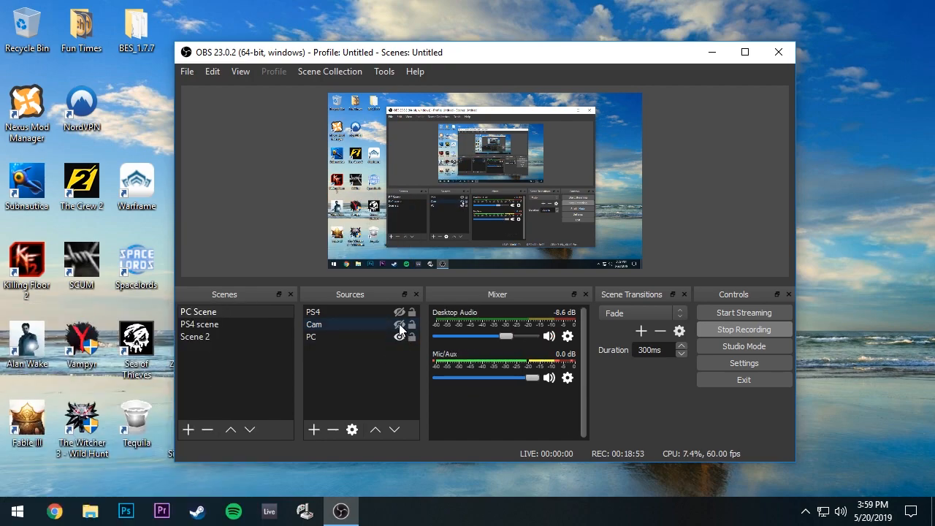
click(399, 324)
click(400, 337)
click(400, 338)
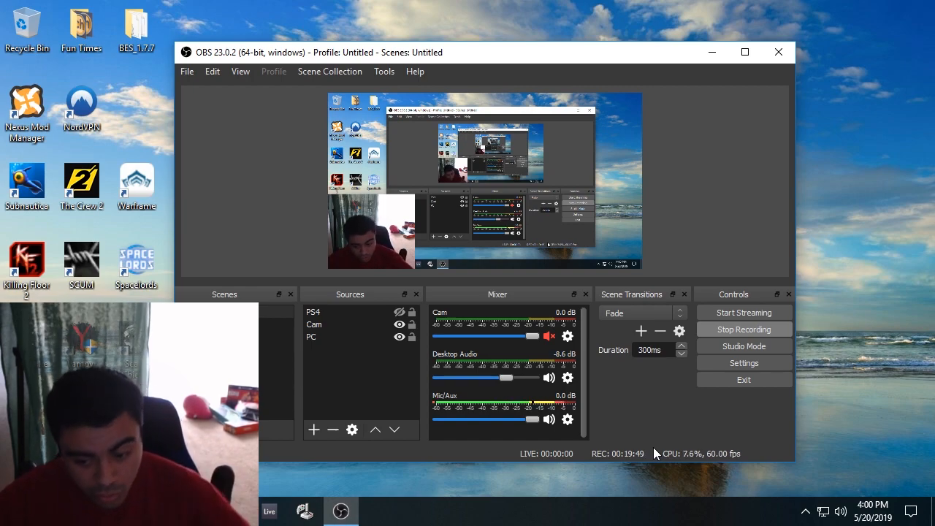
Examine the Noise Gate and Compressor filter settings of the Mic/Aux audio source, and close the filters
click(567, 420)
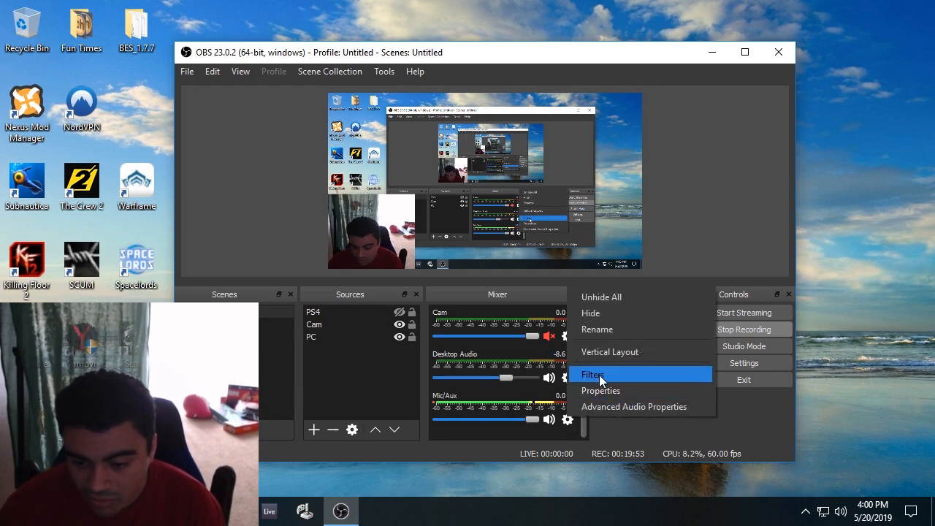
click(597, 377)
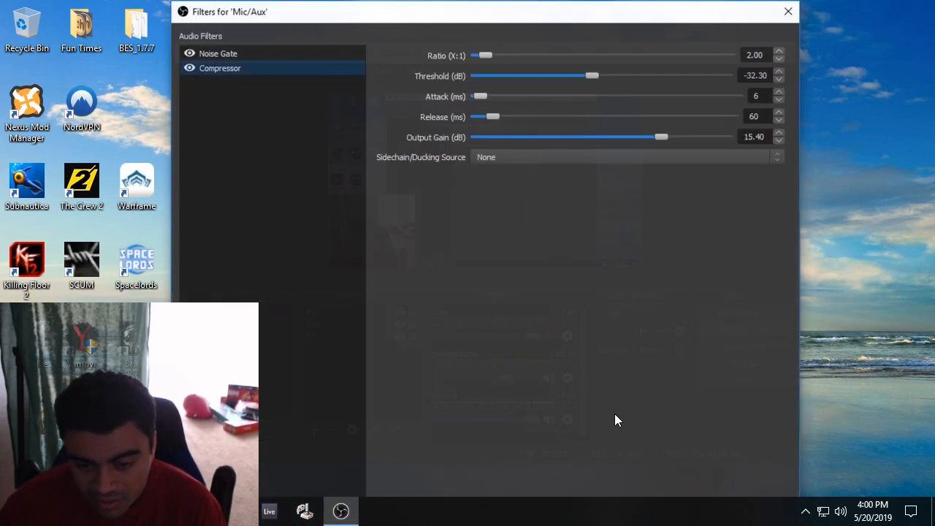
drag(414, 11, 402, 102)
click(154, 134)
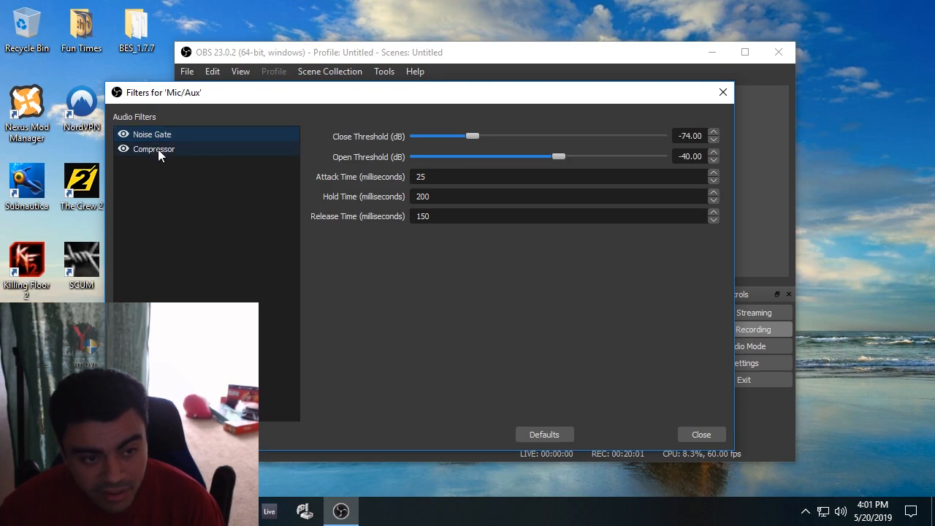
drag(276, 97, 302, 46)
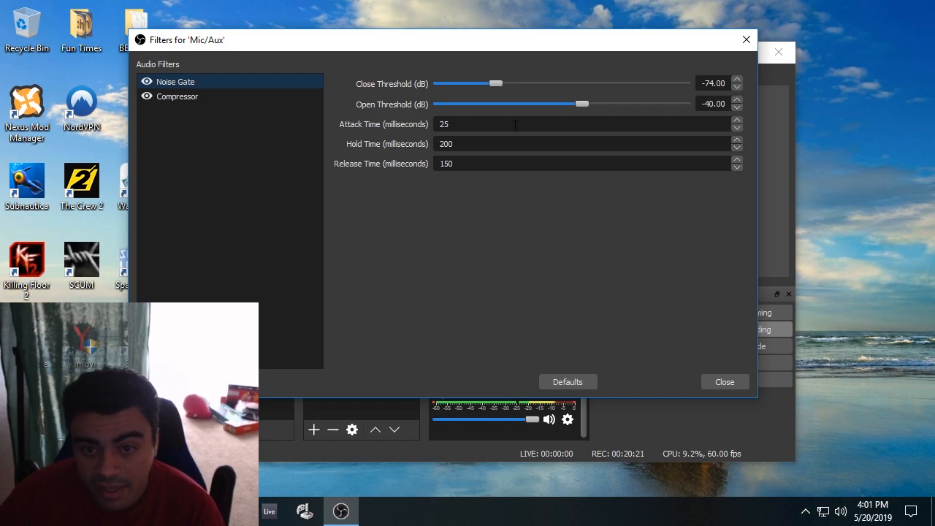
click(197, 104)
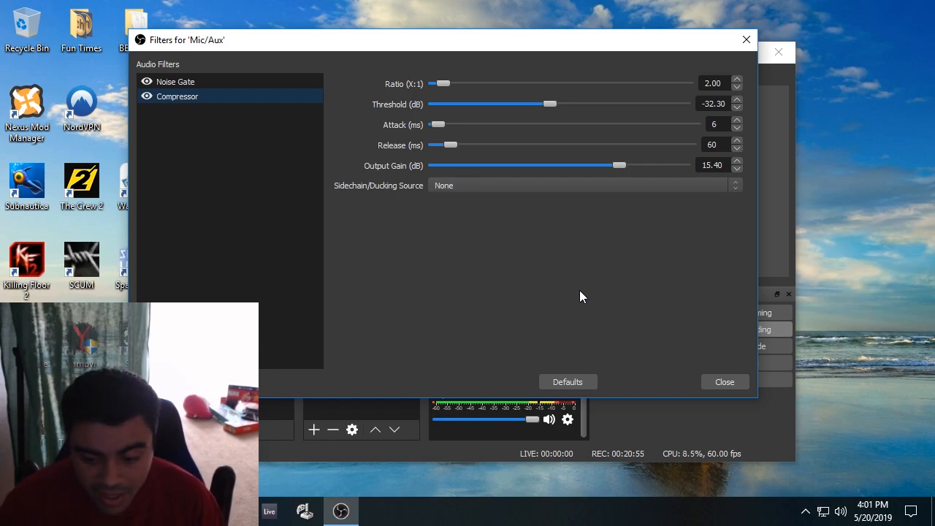
click(724, 384)
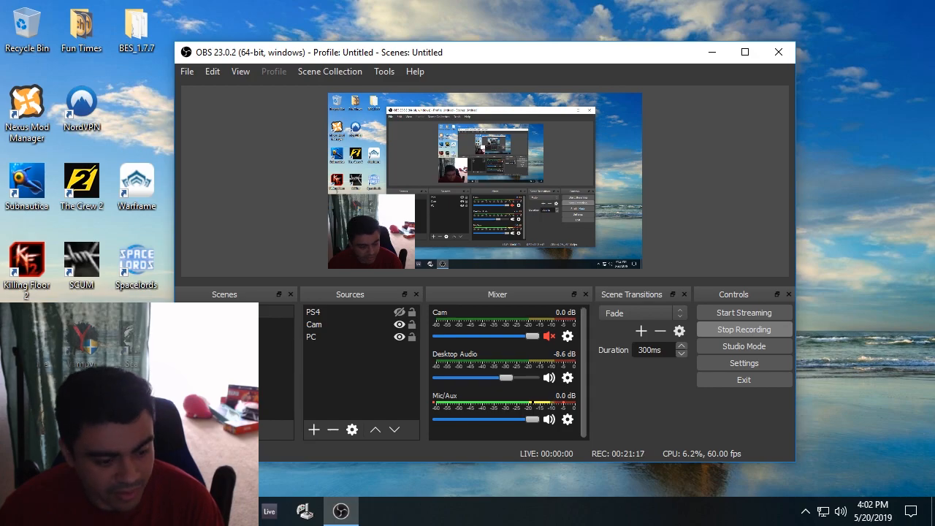
Find Cruise the Myst.wav in the Music folder with File Explorer and play it in VLC media player
key(super+e)
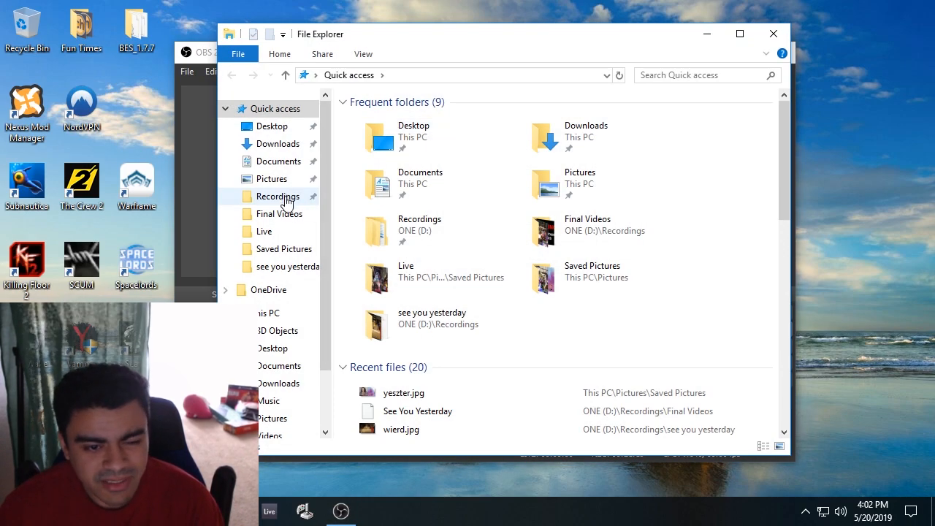
click(282, 197)
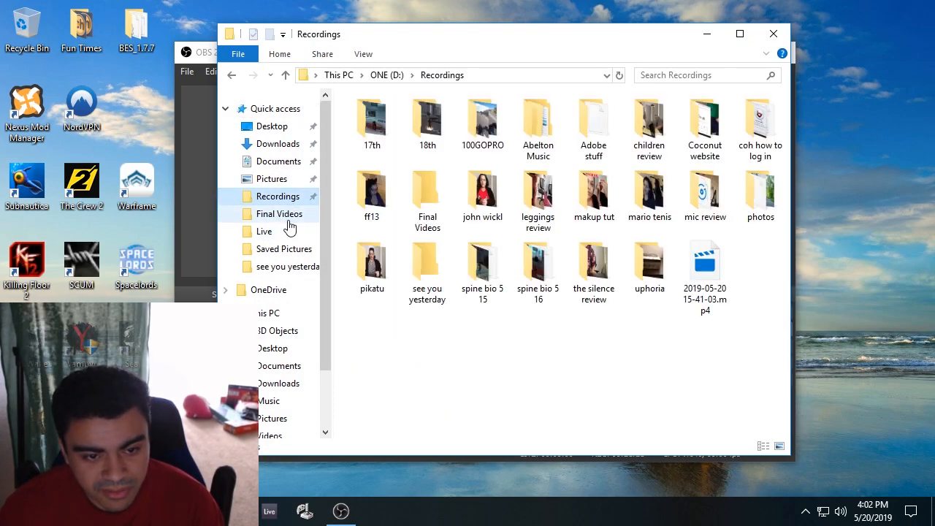
click(269, 180)
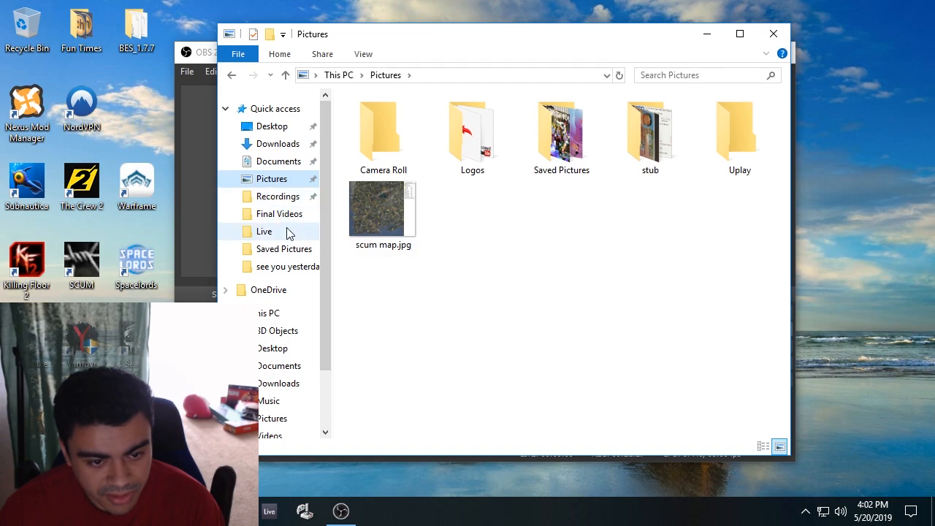
click(269, 400)
double_click(410, 120)
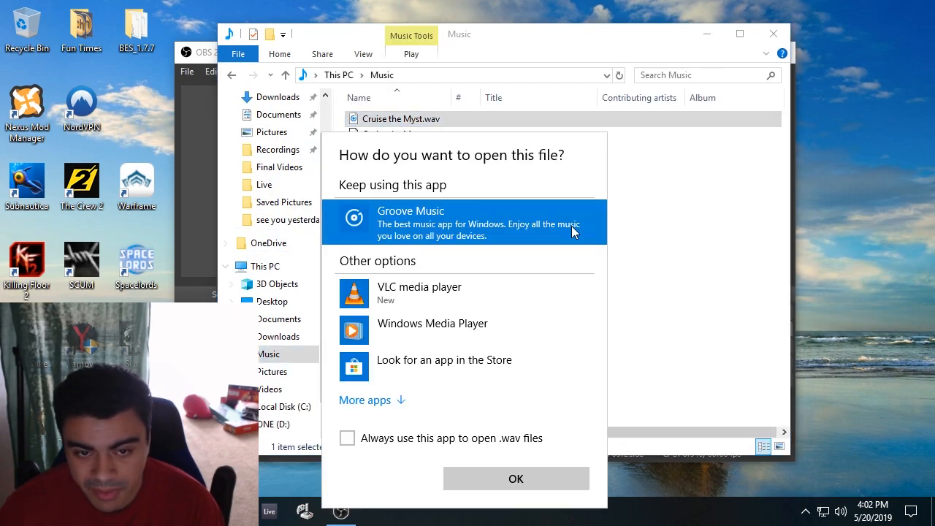
click(418, 294)
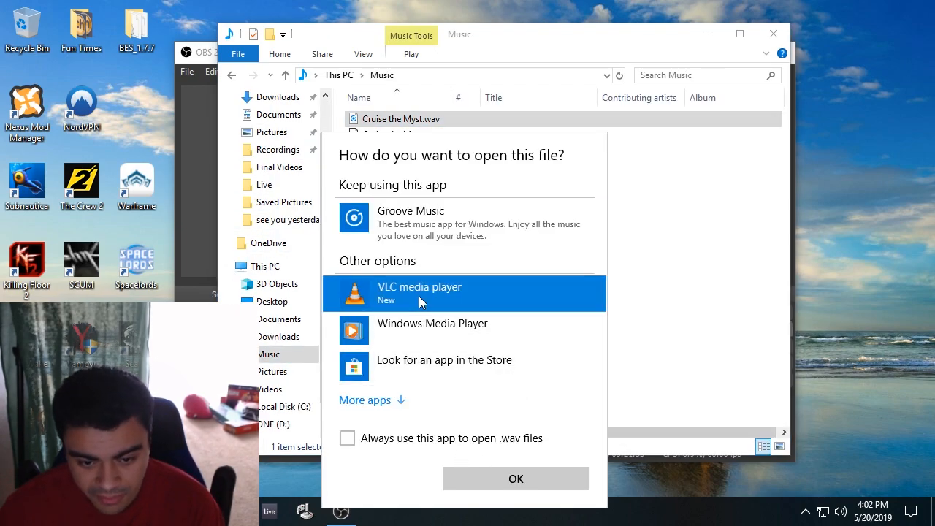
click(532, 487)
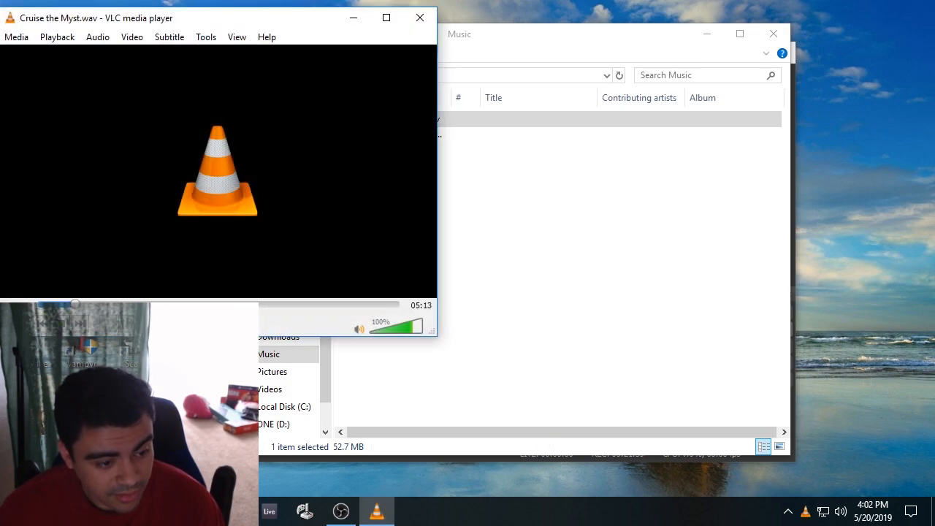
Switch back to OBS and lower the Desktop Audio volume in the mixer
click(340, 510)
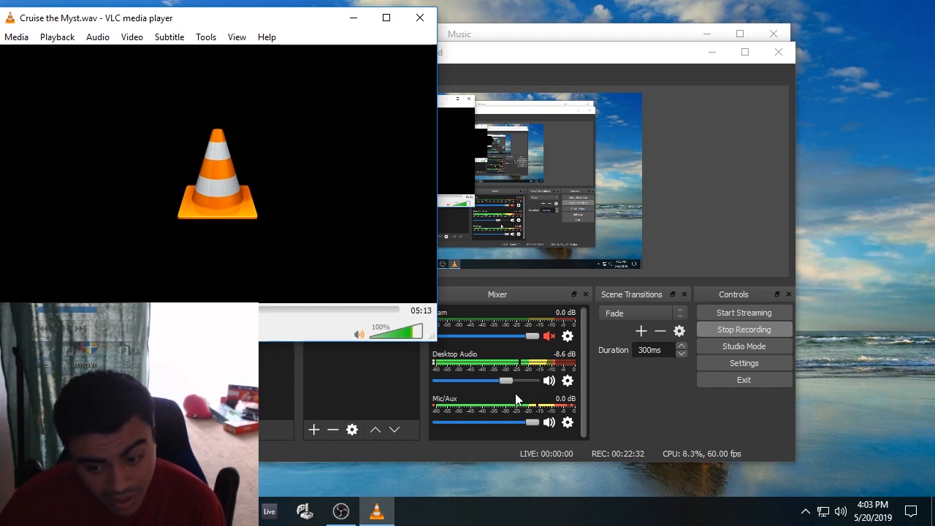
drag(508, 379, 483, 382)
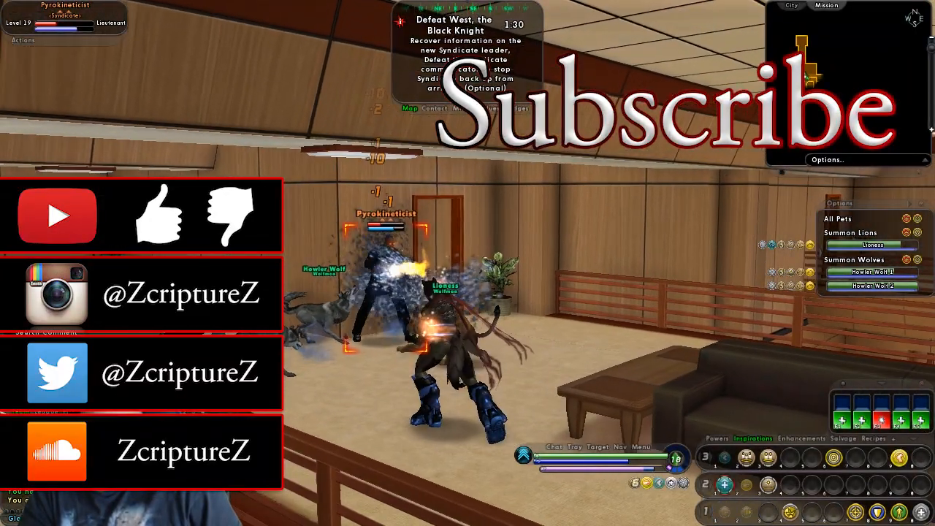
click(572, 170)
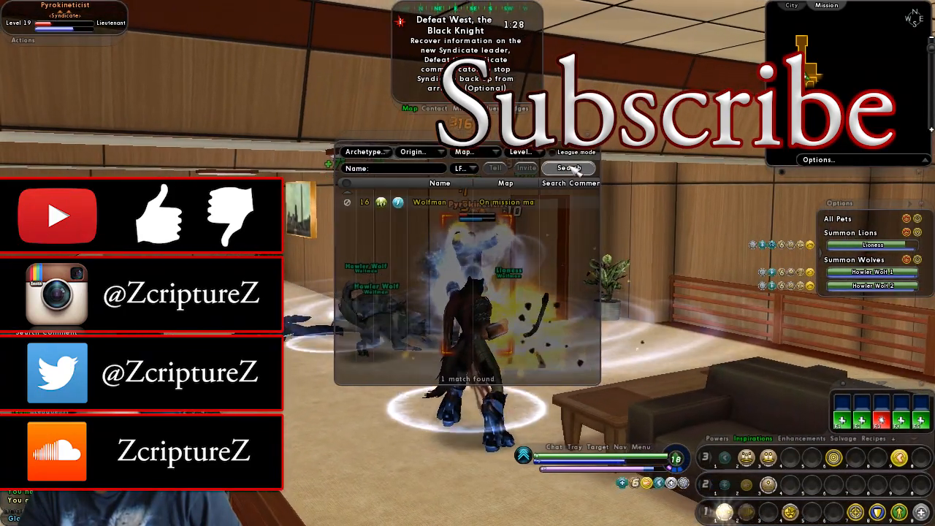